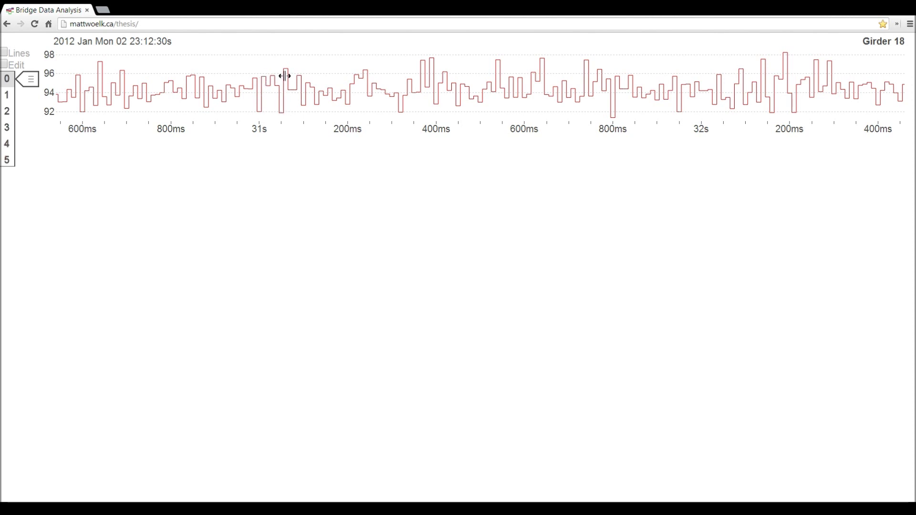
Pan the Girder 18 strain trace forward past 33s and 34s to show about 35–36 seconds.
{"action": "left_click_drag", "start_coordinate": [723, 103], "coordinate": [374, 100]}
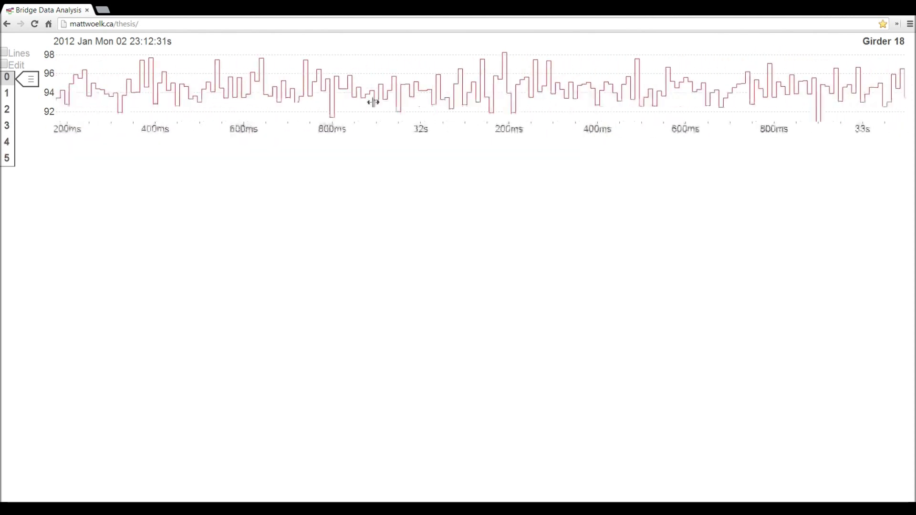
{"action": "left_click_drag", "start_coordinate": [705, 96], "coordinate": [433, 100]}
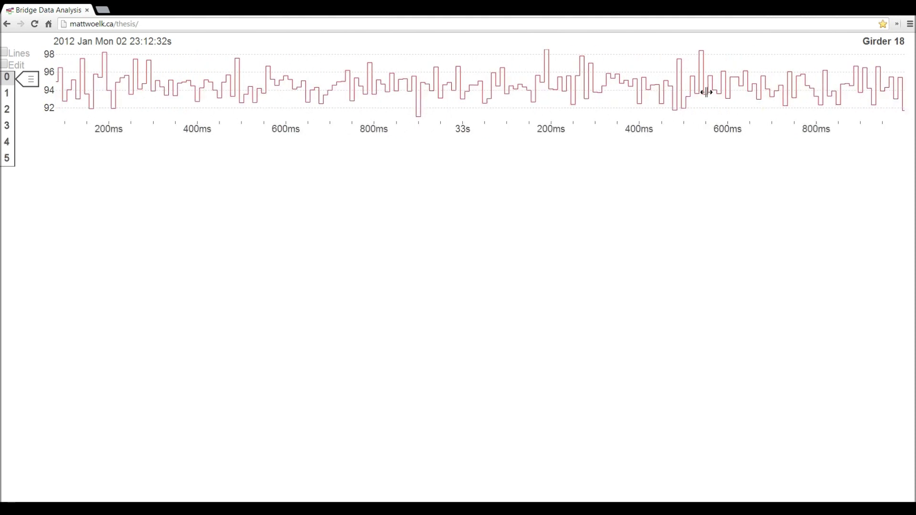
{"action": "left_click_drag", "start_coordinate": [706, 90], "coordinate": [434, 96]}
{"action": "left_click_drag", "start_coordinate": [681, 92], "coordinate": [394, 96]}
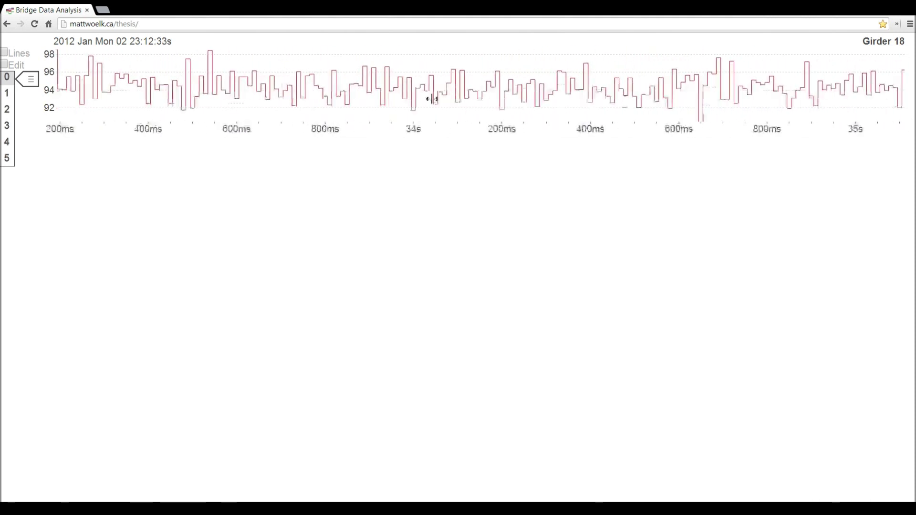
{"action": "left_click_drag", "start_coordinate": [742, 98], "coordinate": [341, 104]}
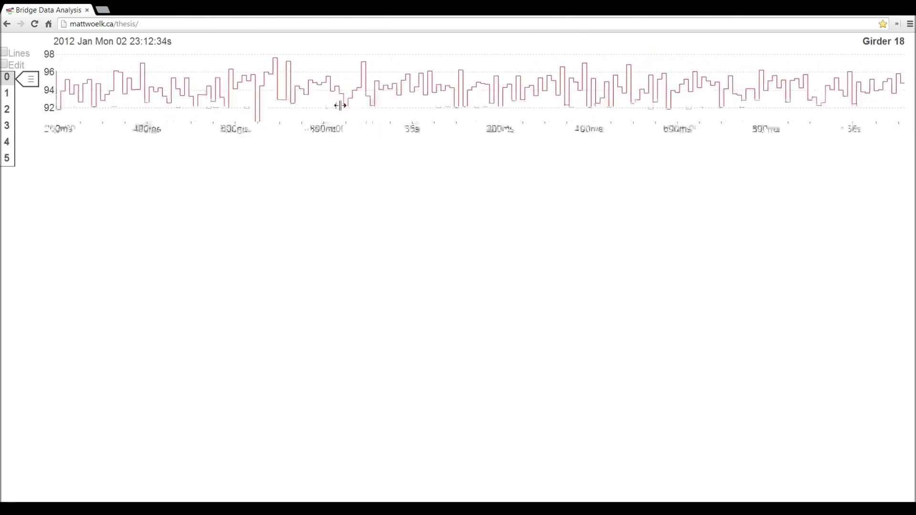
{"action": "left_click_drag", "start_coordinate": [630, 105], "coordinate": [388, 106]}
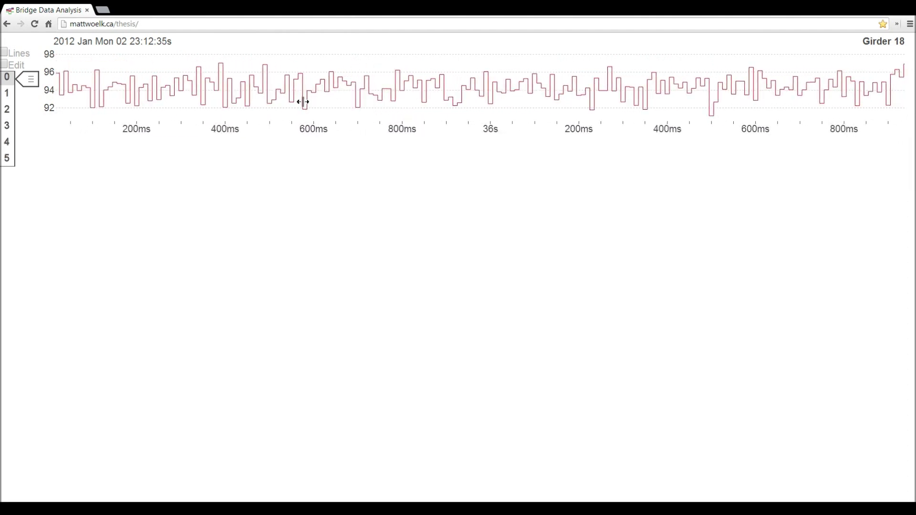
{"action": "left_click_drag", "start_coordinate": [348, 104], "coordinate": [383, 105]}
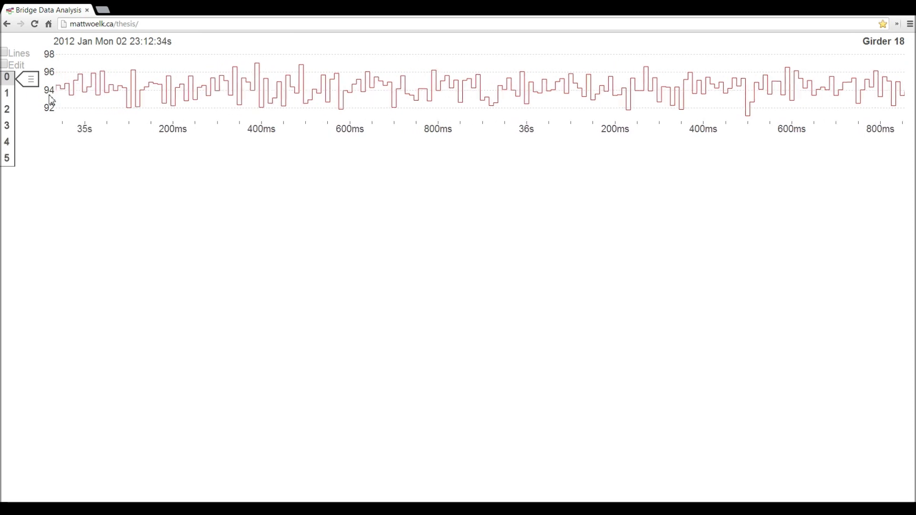
Move the Girder 18 level slider from 0 up to 5, then settle it on level 4.
{"action": "left_click_drag", "start_coordinate": [35, 87], "coordinate": [24, 162]}
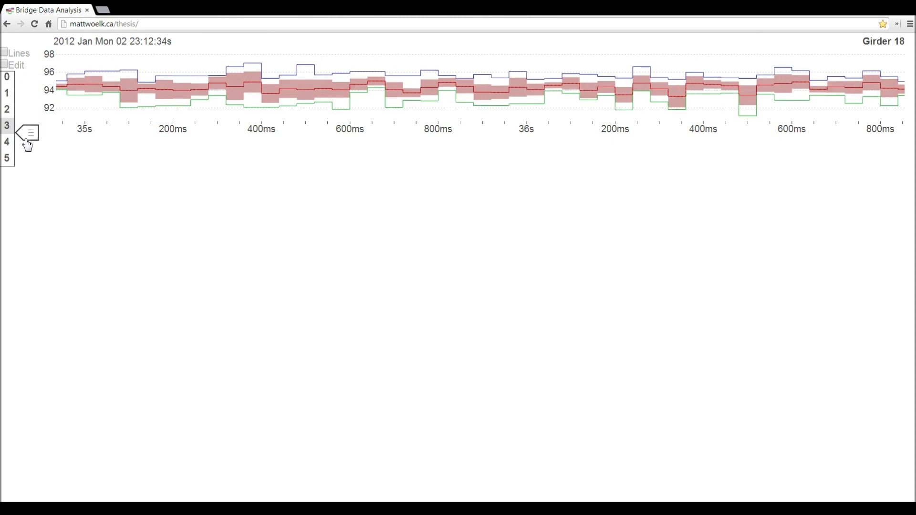
{"action": "left_click_drag", "start_coordinate": [24, 162], "coordinate": [27, 164]}
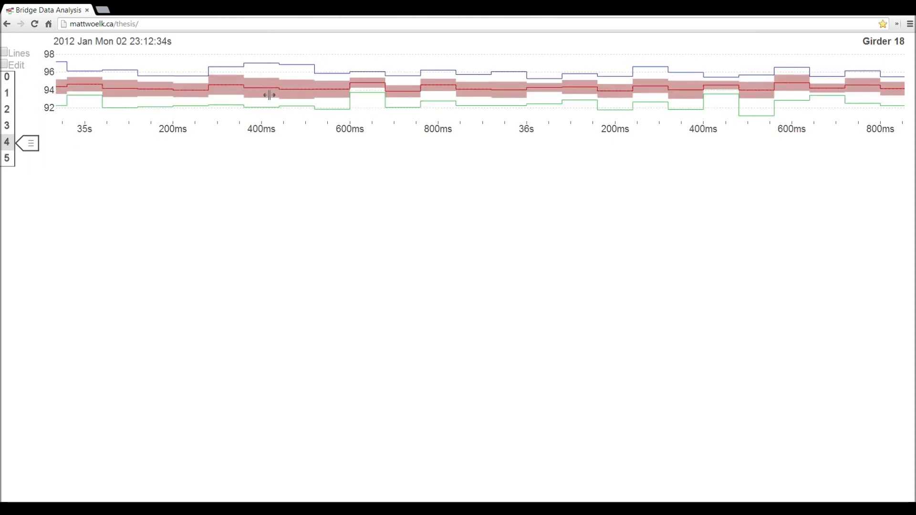
{"action": "left_click_drag", "start_coordinate": [33, 144], "coordinate": [34, 131]}
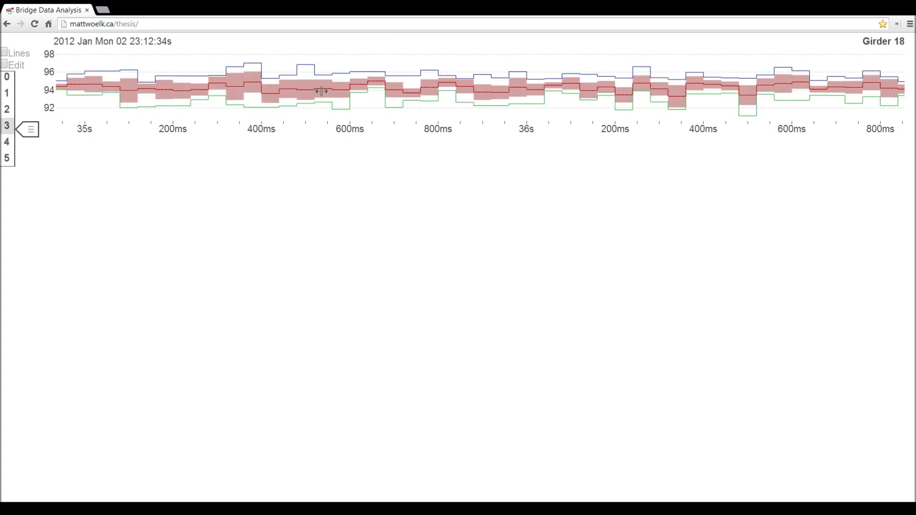
{"action": "left_click", "coordinate": [21, 143]}
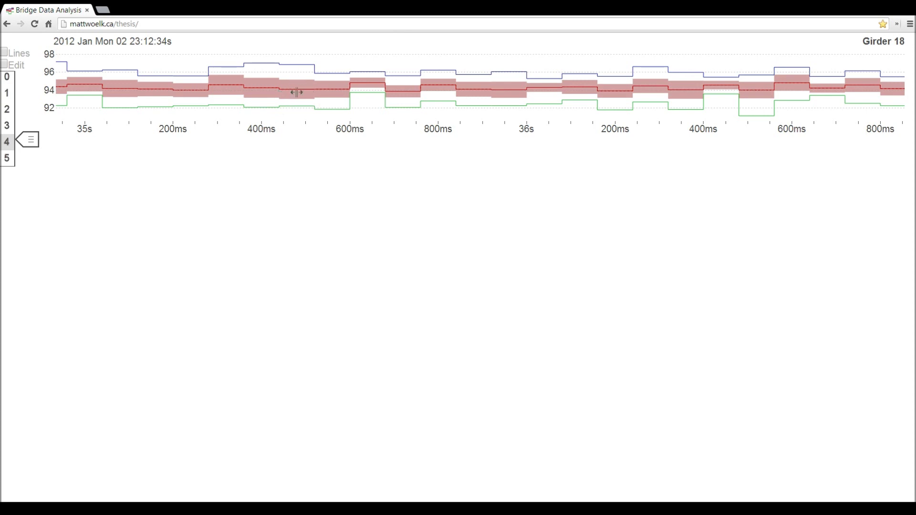
{"action": "left_click_drag", "start_coordinate": [33, 143], "coordinate": [35, 100]}
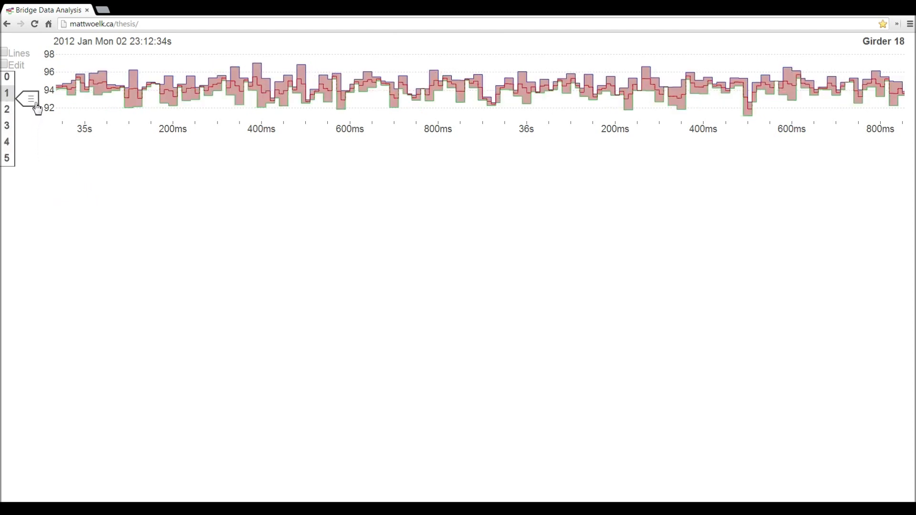
{"action": "left_click_drag", "start_coordinate": [9, 161], "coordinate": [11, 121]}
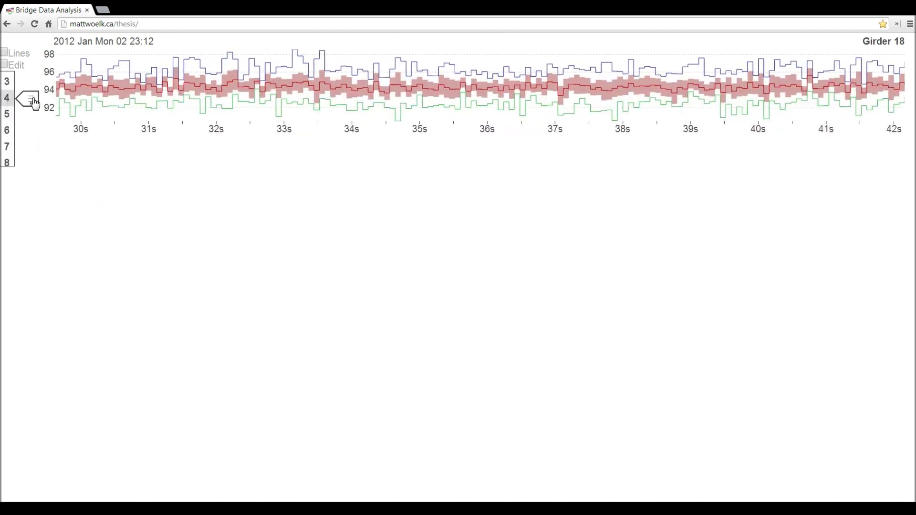
Lower the level slider to level 14 so Girder 18 spans about 21:45 to 00:45.
{"action": "left_click_drag", "start_coordinate": [30, 104], "coordinate": [31, 109]}
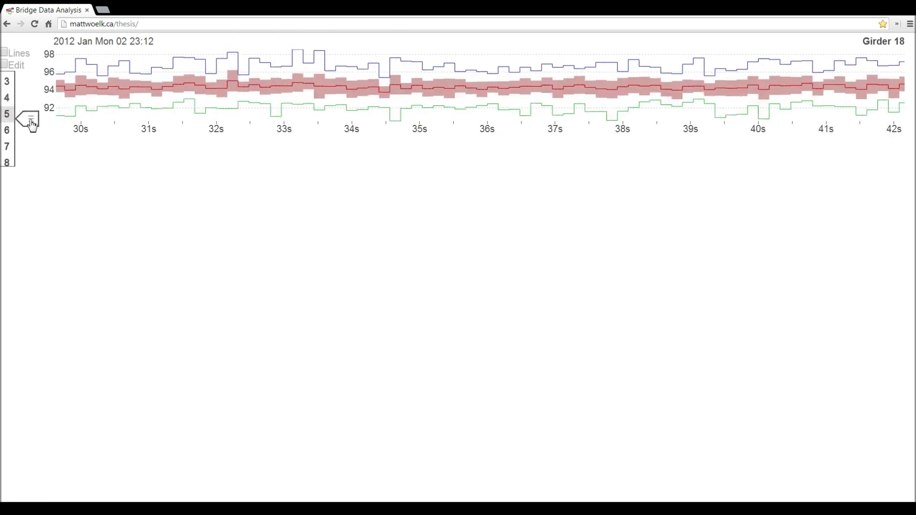
{"action": "scroll", "coordinate": [9, 150], "scroll_direction": "down", "scroll_amount": 2}
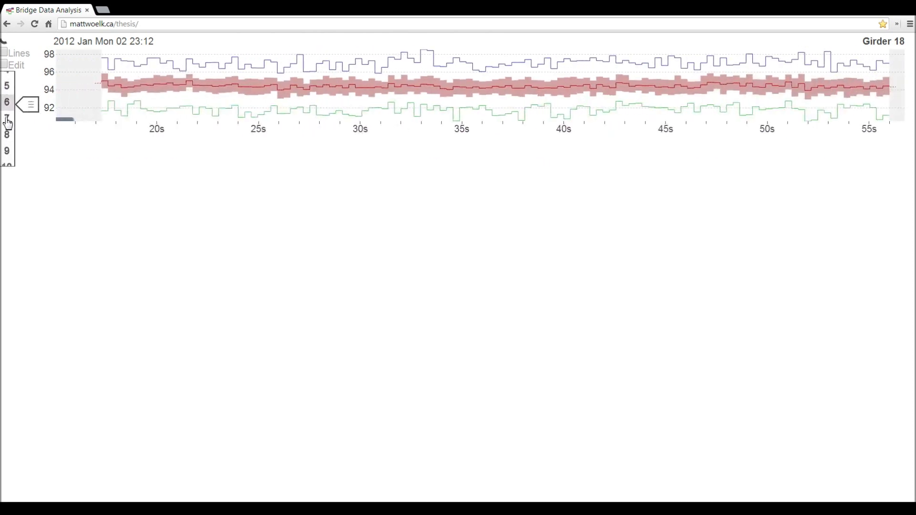
{"action": "left_click_drag", "start_coordinate": [9, 150], "coordinate": [7, 98]}
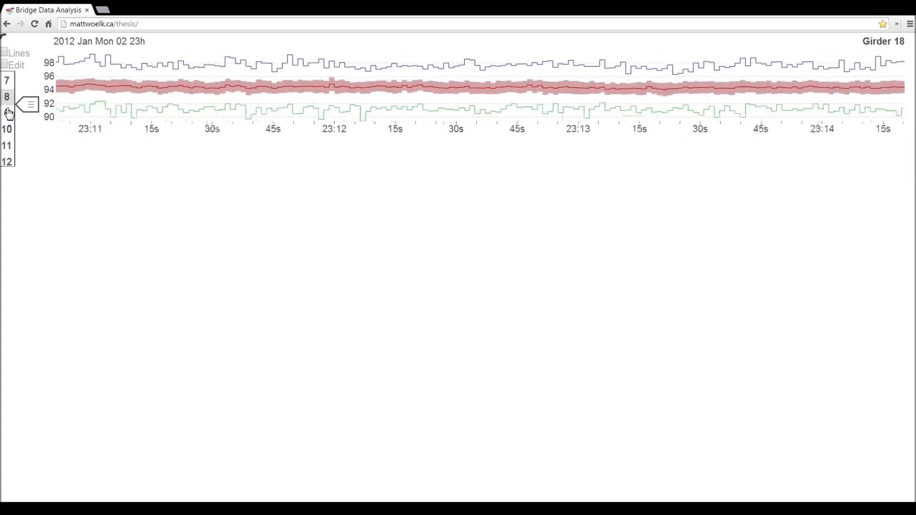
{"action": "scroll", "coordinate": [8, 98], "scroll_direction": "down", "scroll_amount": 4}
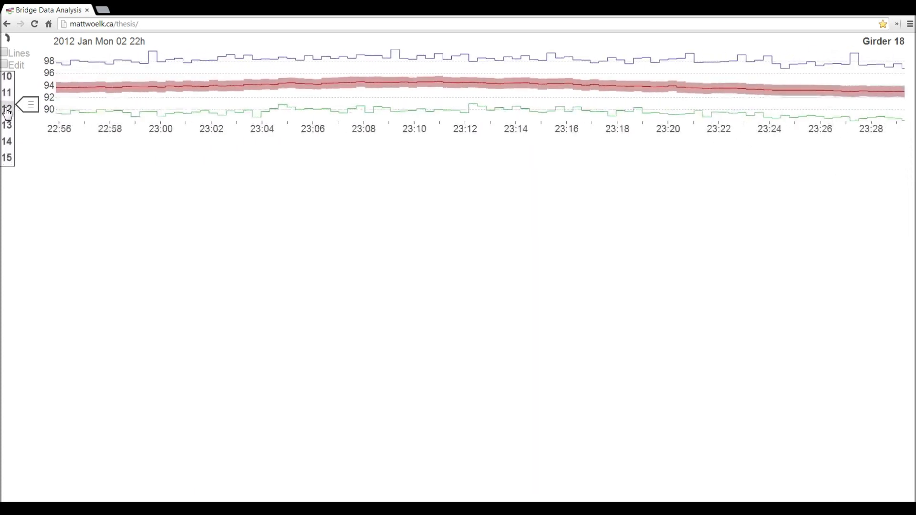
{"action": "left_click_drag", "start_coordinate": [8, 95], "coordinate": [10, 71]}
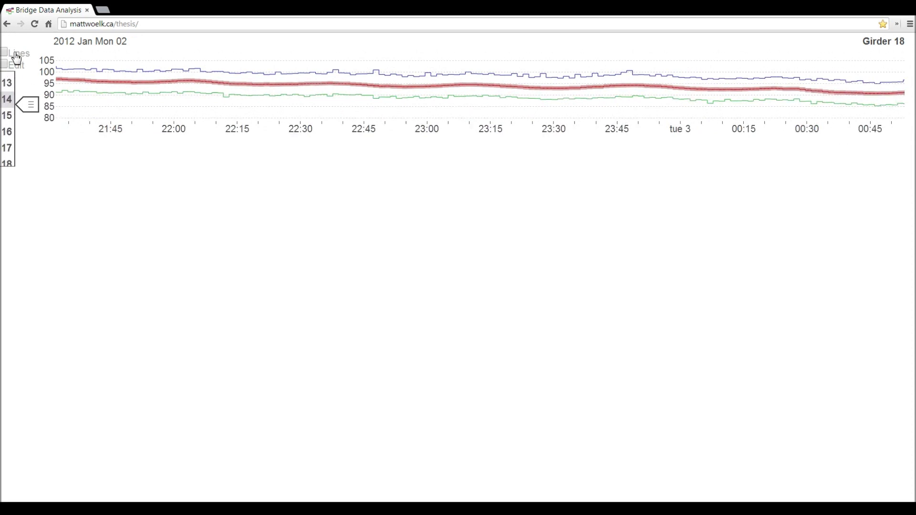
{"action": "left_click", "coordinate": [15, 55]}
{"action": "left_click", "coordinate": [30, 72]}
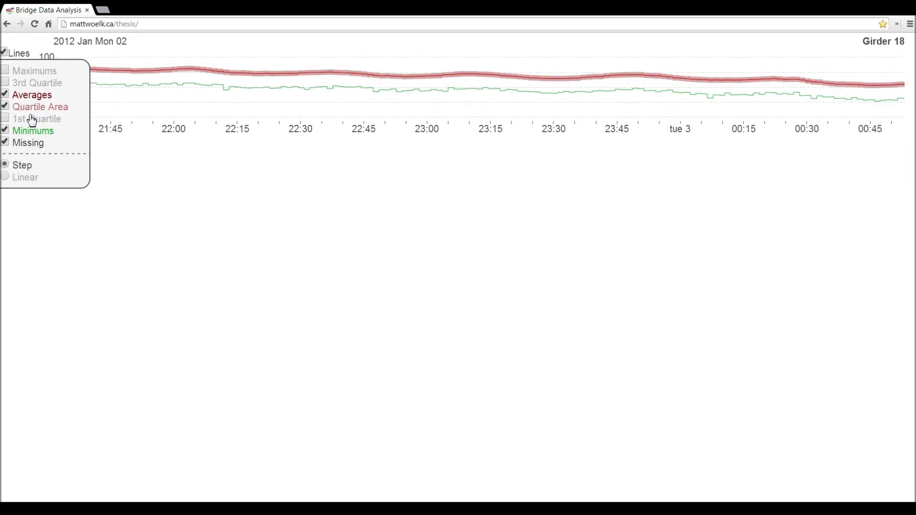
{"action": "left_click", "coordinate": [28, 132]}
{"action": "left_click", "coordinate": [27, 58]}
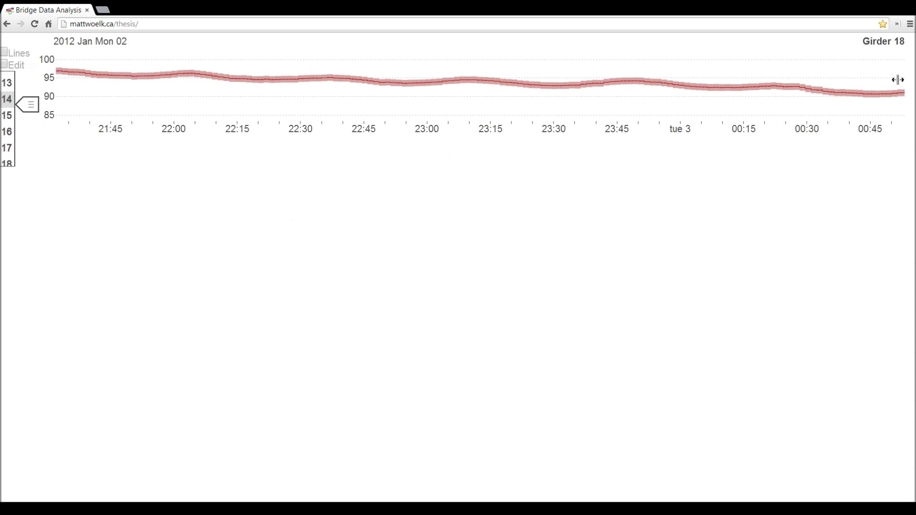
{"action": "left_click", "coordinate": [17, 54]}
{"action": "left_click", "coordinate": [22, 72]}
{"action": "left_click", "coordinate": [23, 131]}
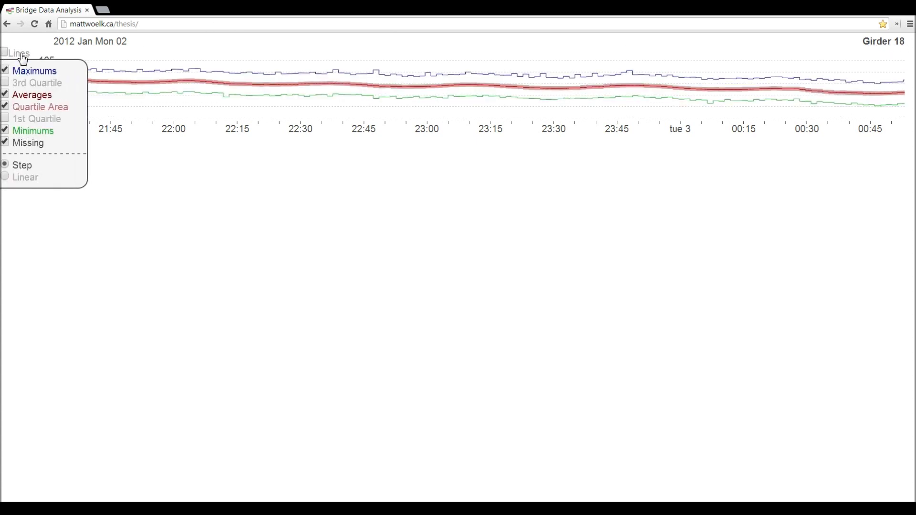
{"action": "left_click", "coordinate": [19, 56]}
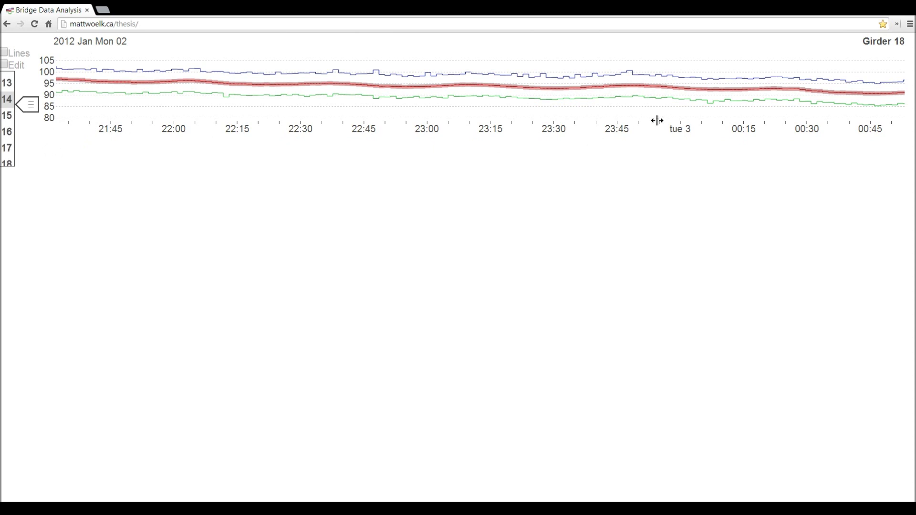
Pan Girder 18 through late Monday and Tuesday morning, then zoom out to level 17.
{"action": "left_click_drag", "start_coordinate": [747, 101], "coordinate": [247, 108]}
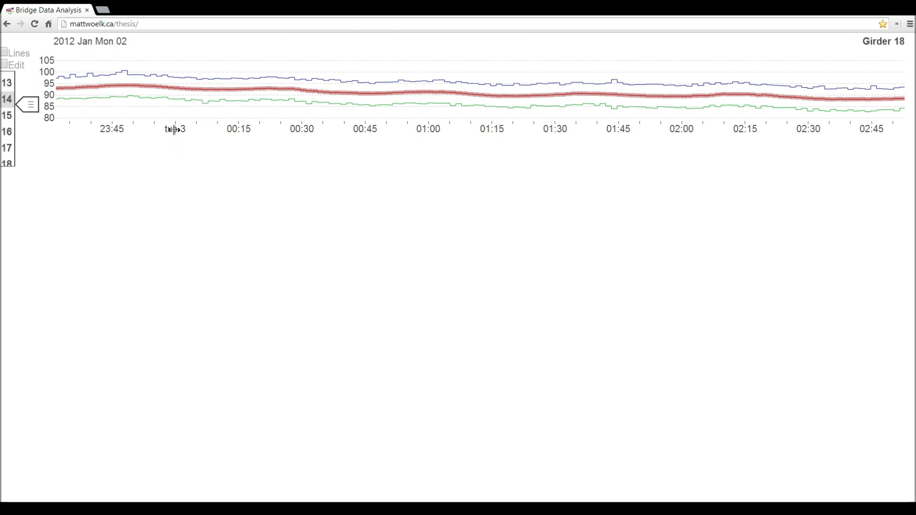
{"action": "left_click_drag", "start_coordinate": [441, 87], "coordinate": [307, 100]}
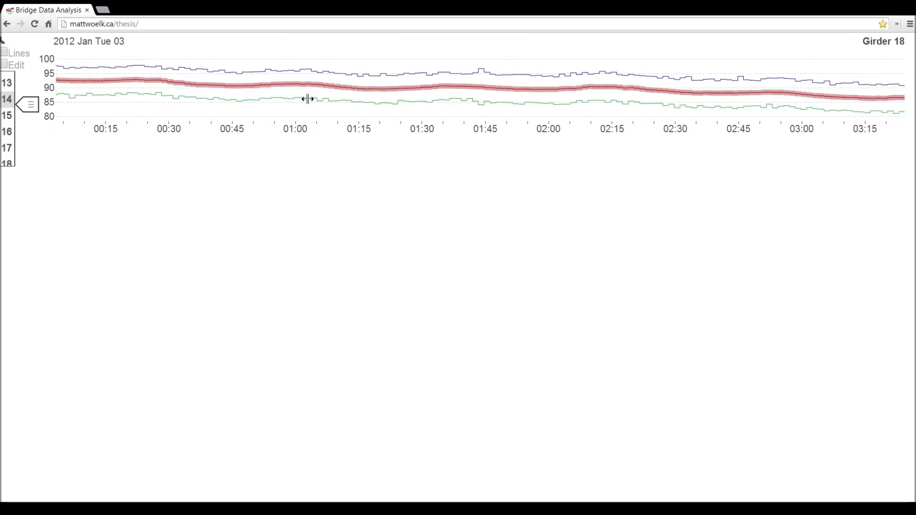
{"action": "left_click_drag", "start_coordinate": [307, 100], "coordinate": [504, 92]}
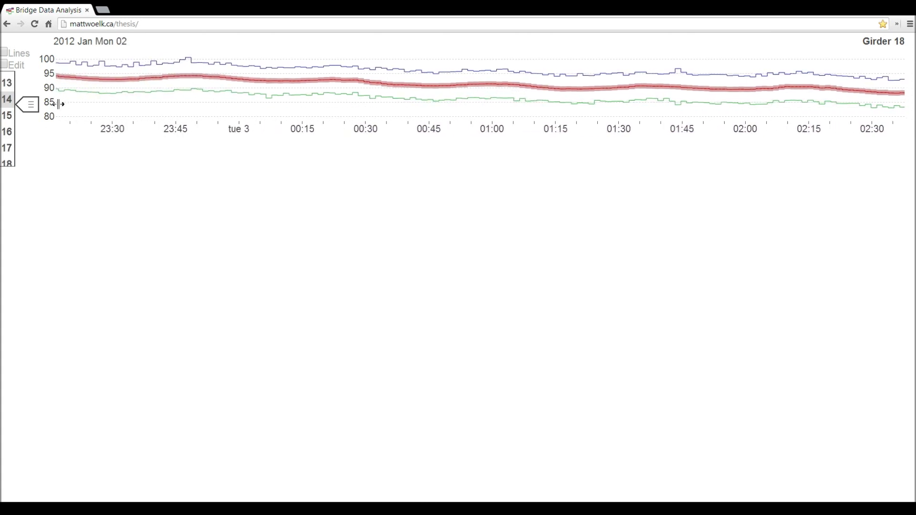
{"action": "mouse_move", "coordinate": [14, 143]}
{"action": "left_mouse_down"}
{"action": "mouse_move", "coordinate": [22, 100]}
{"action": "mouse_move", "coordinate": [16, 213]}
{"action": "mouse_move", "coordinate": [4, 79]}
{"action": "mouse_move", "coordinate": [8, 119]}
{"action": "left_mouse_up"}
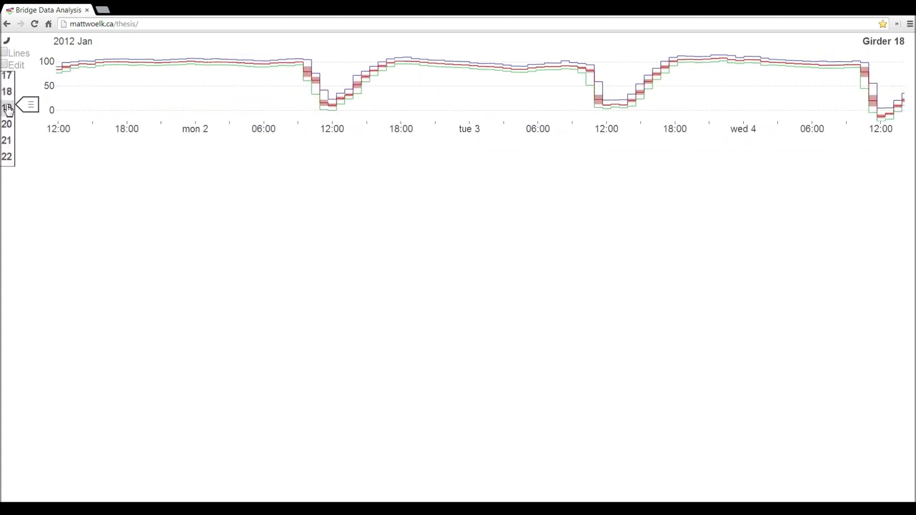
Zoom Girder 18 out to level 19 and pan later through Jan 4.
{"action": "left_click_drag", "start_coordinate": [302, 94], "coordinate": [378, 94]}
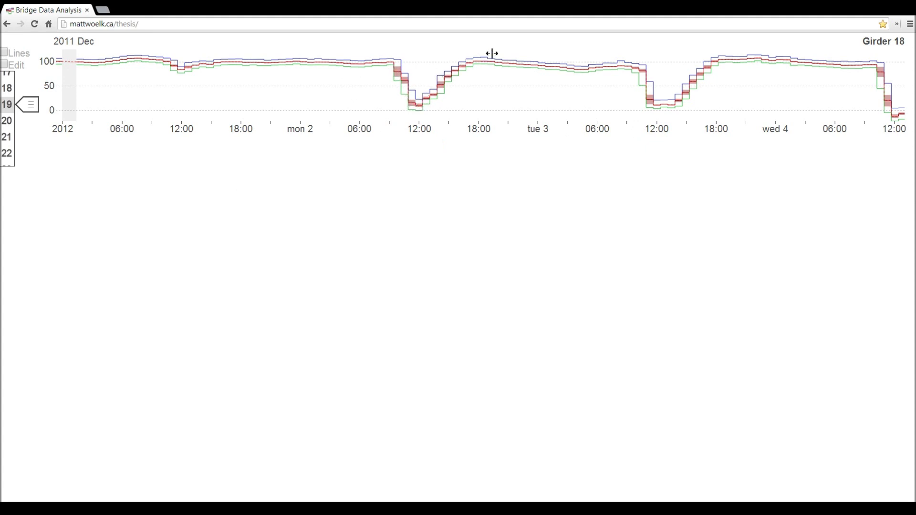
{"action": "mouse_move", "coordinate": [774, 79]}
{"action": "left_mouse_down"}
{"action": "mouse_move", "coordinate": [705, 74]}
{"action": "mouse_move", "coordinate": [395, 89]}
{"action": "mouse_move", "coordinate": [700, 86]}
{"action": "left_mouse_up"}
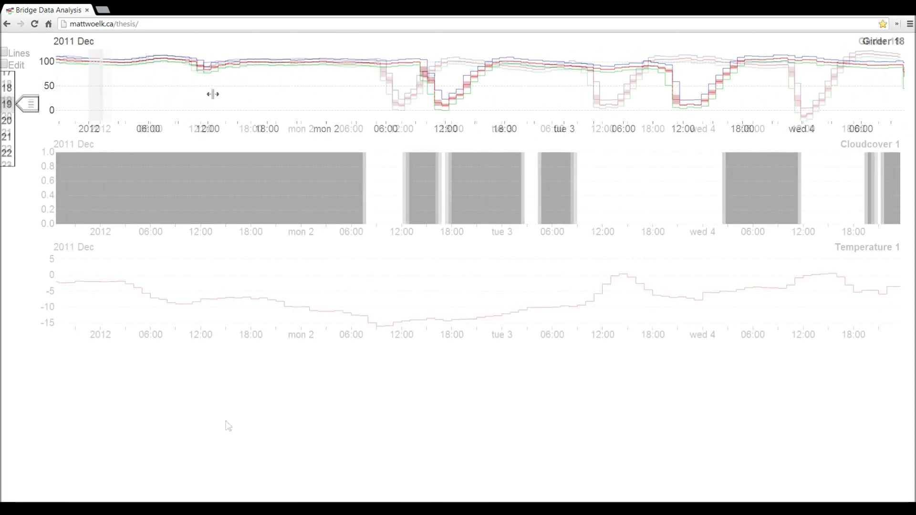
Toggle the Edit checkbox off and back on, listing Girder 19 and 20 as addable plots.
{"action": "left_click", "coordinate": [15, 66]}
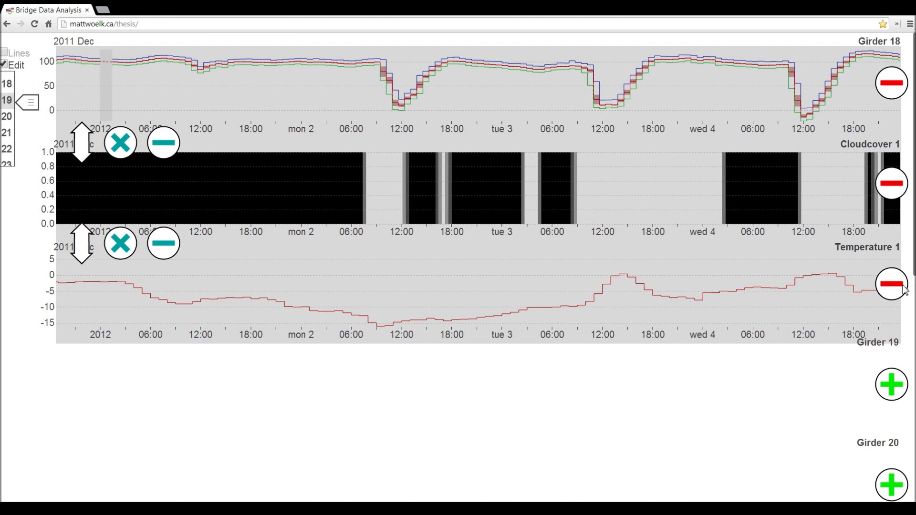
{"action": "left_click", "coordinate": [6, 66]}
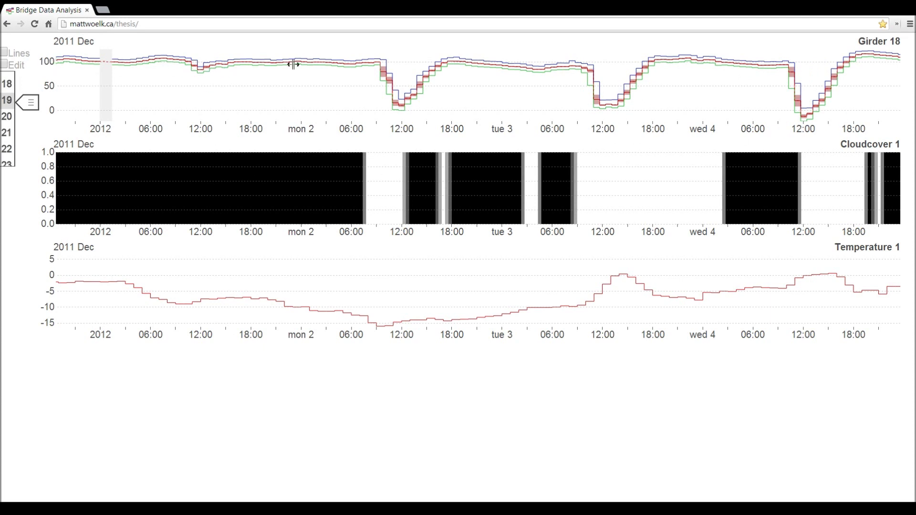
{"action": "scroll", "coordinate": [230, 75], "scroll_direction": "down", "scroll_amount": 2}
{"action": "key", "text": "e"}
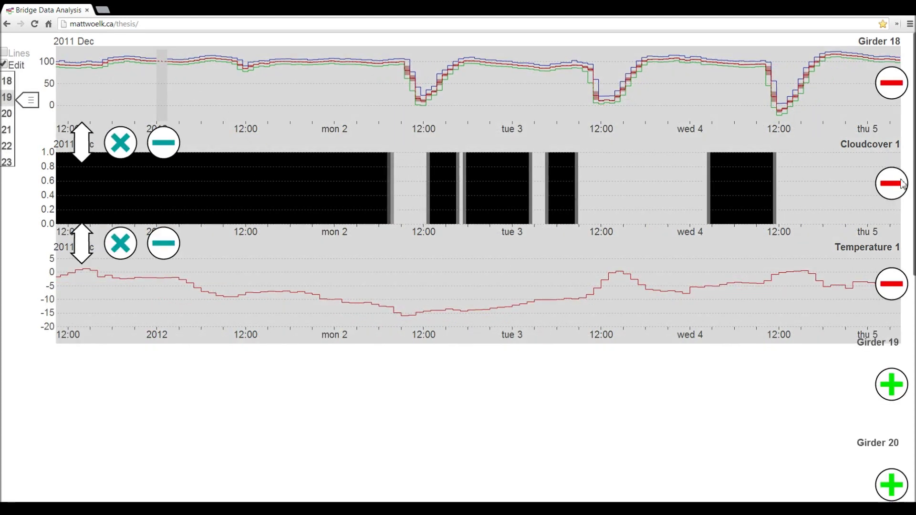
Swap Cloudcover 1 and Temperature 1 for Girder 19 and 20, then pan into January 2012.
{"action": "left_click", "coordinate": [889, 188]}
{"action": "left_click", "coordinate": [892, 188]}
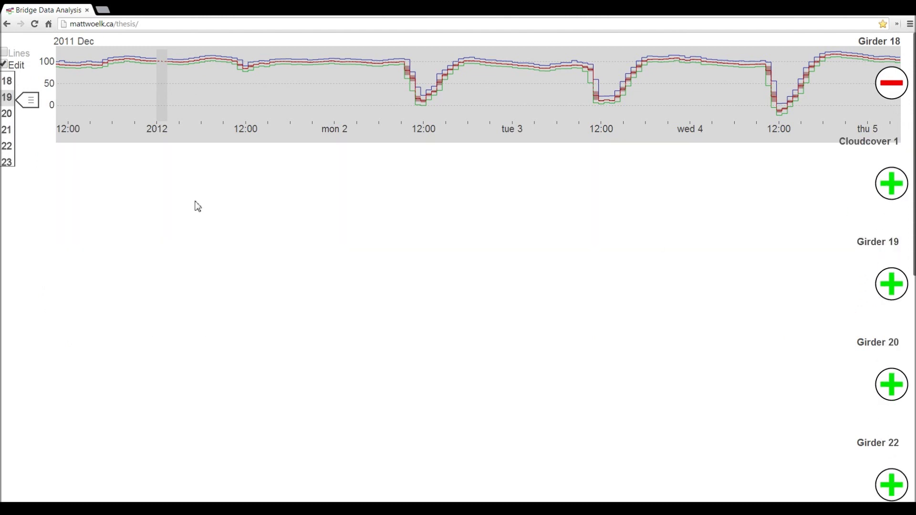
{"action": "left_click", "coordinate": [889, 289]}
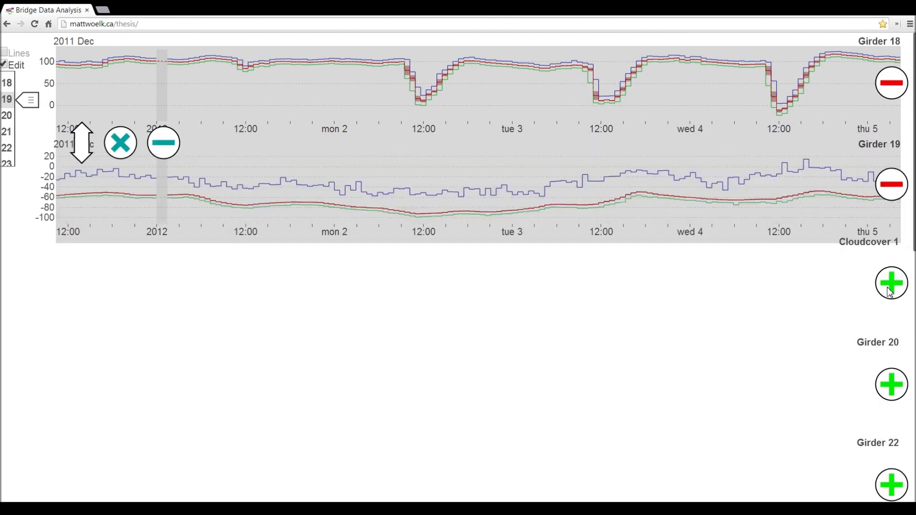
{"action": "left_click", "coordinate": [890, 384]}
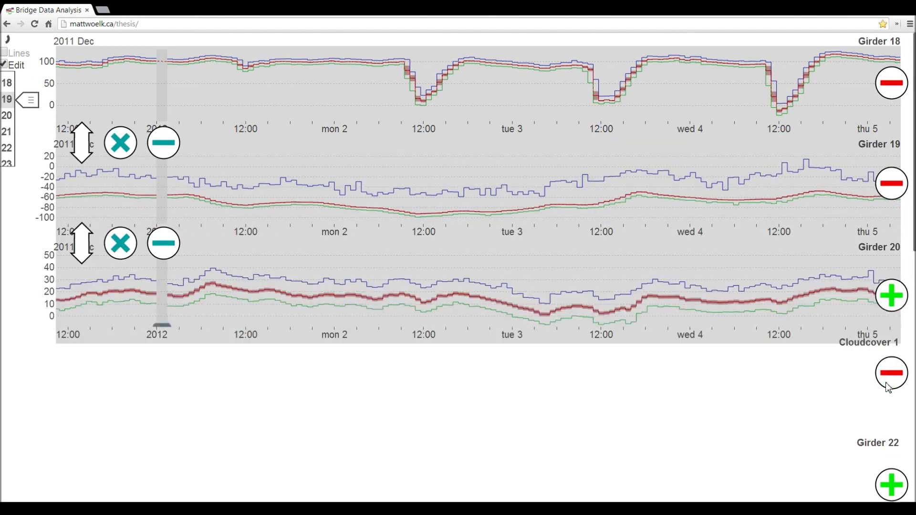
{"action": "left_click", "coordinate": [17, 64]}
{"action": "left_click_drag", "start_coordinate": [370, 209], "coordinate": [238, 208]}
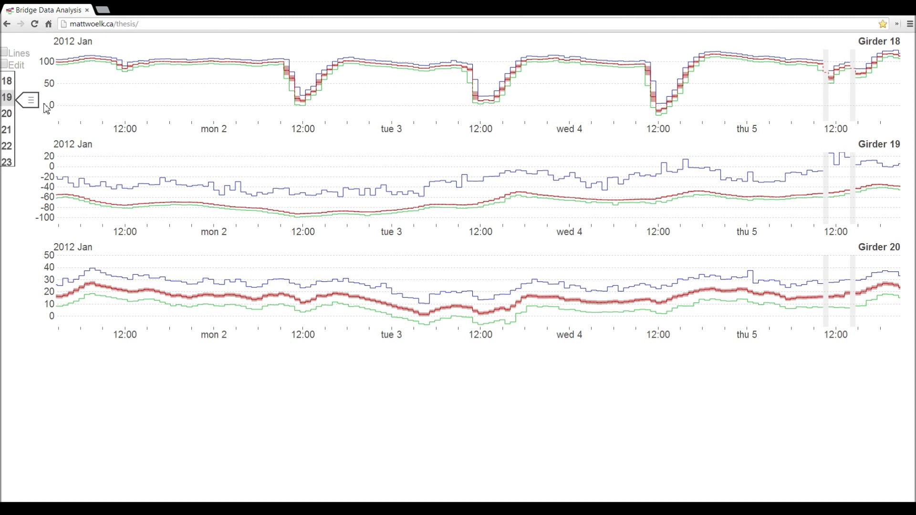
{"action": "scroll", "coordinate": [10, 107], "scroll_direction": "up", "scroll_amount": 1}
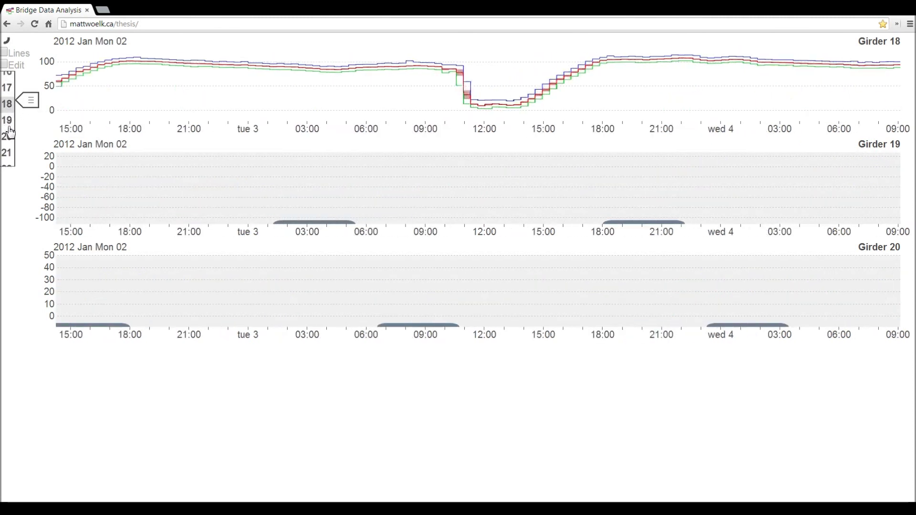
{"action": "scroll", "coordinate": [10, 131], "scroll_direction": "up", "scroll_amount": 2}
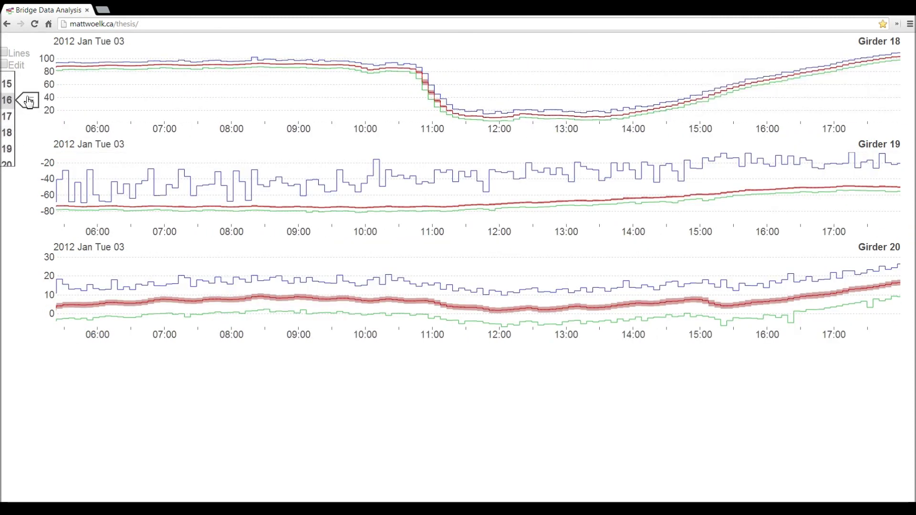
Load finer-resolution data for Jan 3 and pan the charts to about 11:34–11:52.
{"action": "left_click", "coordinate": [28, 84]}
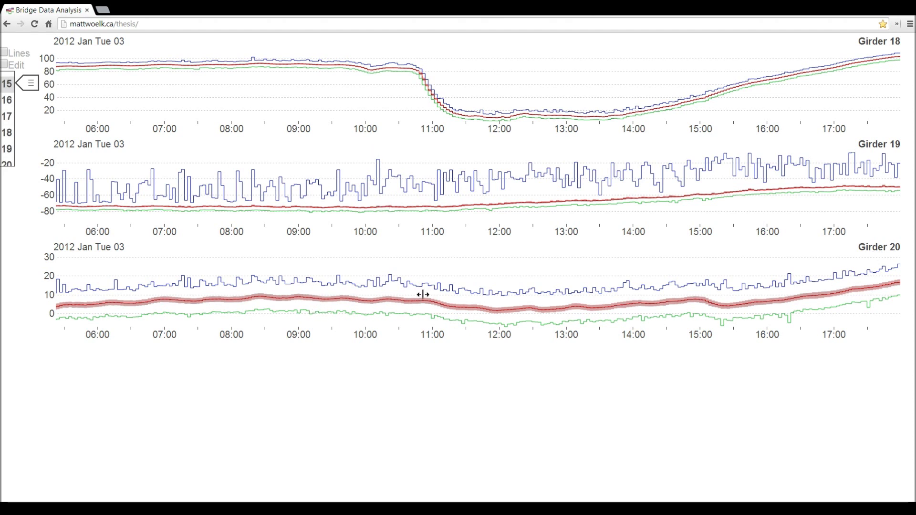
{"action": "scroll", "coordinate": [9, 122], "scroll_direction": "up", "scroll_amount": 2}
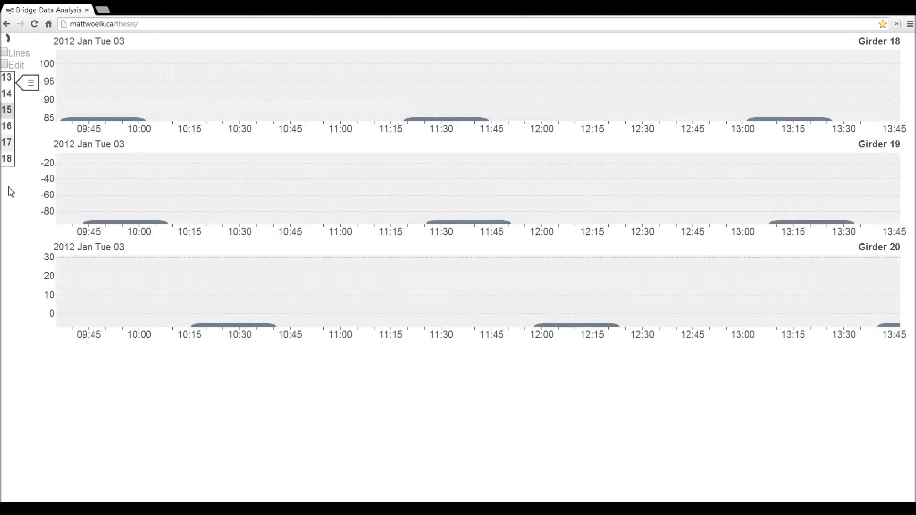
{"action": "scroll", "coordinate": [8, 187], "scroll_direction": "up", "scroll_amount": 4}
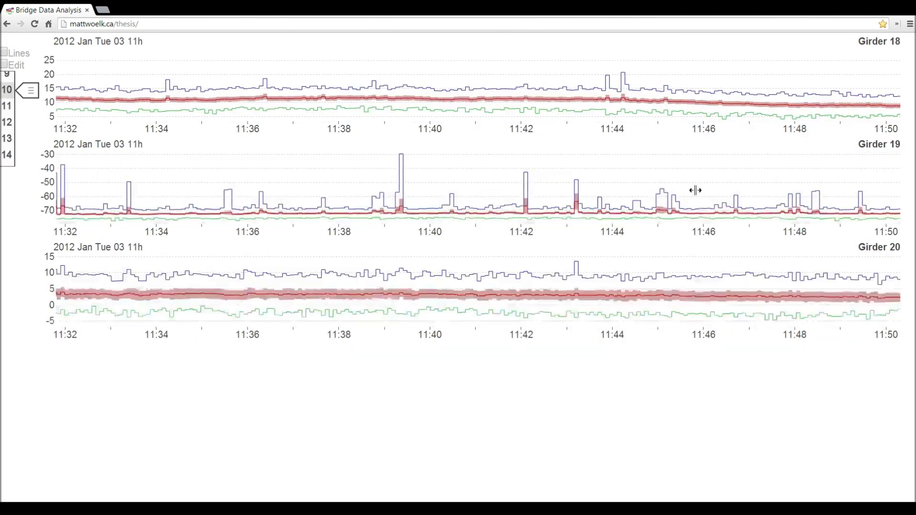
{"action": "left_click_drag", "start_coordinate": [654, 182], "coordinate": [540, 187]}
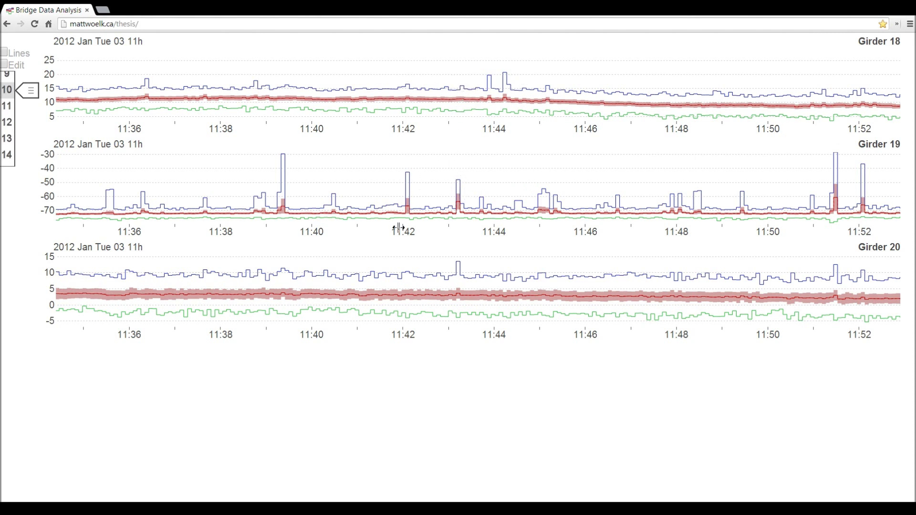
{"action": "left_click_drag", "start_coordinate": [392, 229], "coordinate": [466, 193]}
{"action": "left_click_drag", "start_coordinate": [423, 243], "coordinate": [444, 240]}
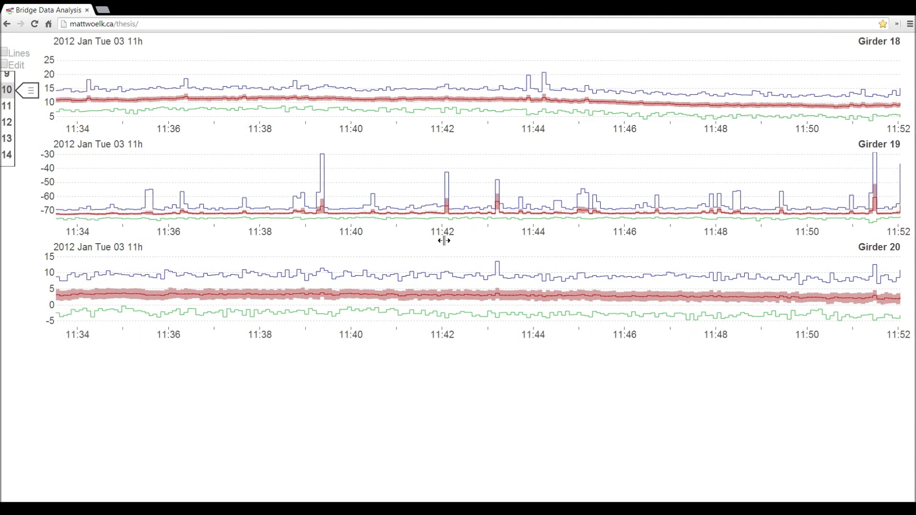
Remove Girder 18, combine Girder 19 and 20 by multiplication, then subtraction, then split them.
{"action": "left_click", "coordinate": [17, 65]}
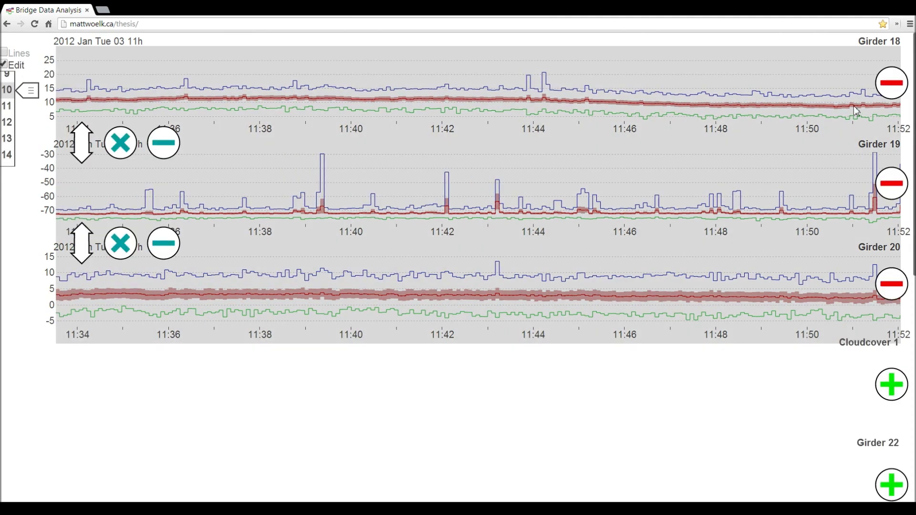
{"action": "left_click", "coordinate": [894, 86]}
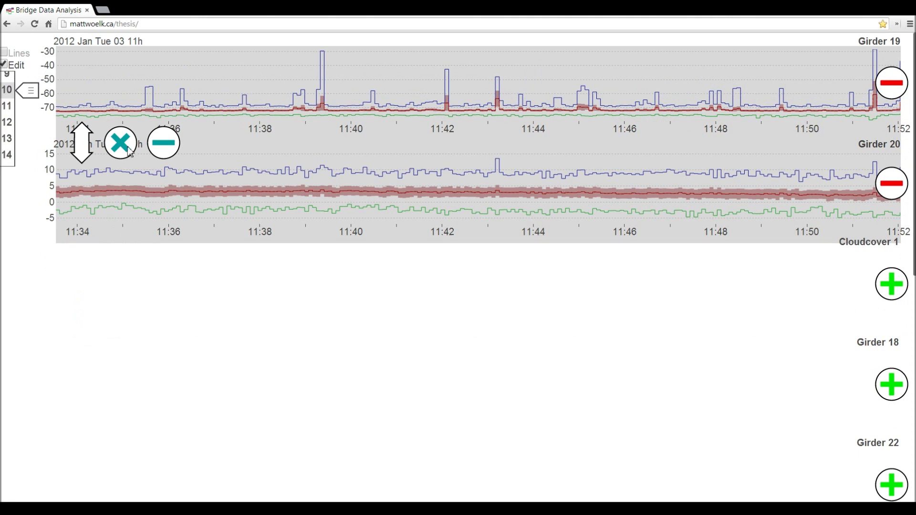
{"action": "left_click_drag", "start_coordinate": [112, 173], "coordinate": [56, 108]}
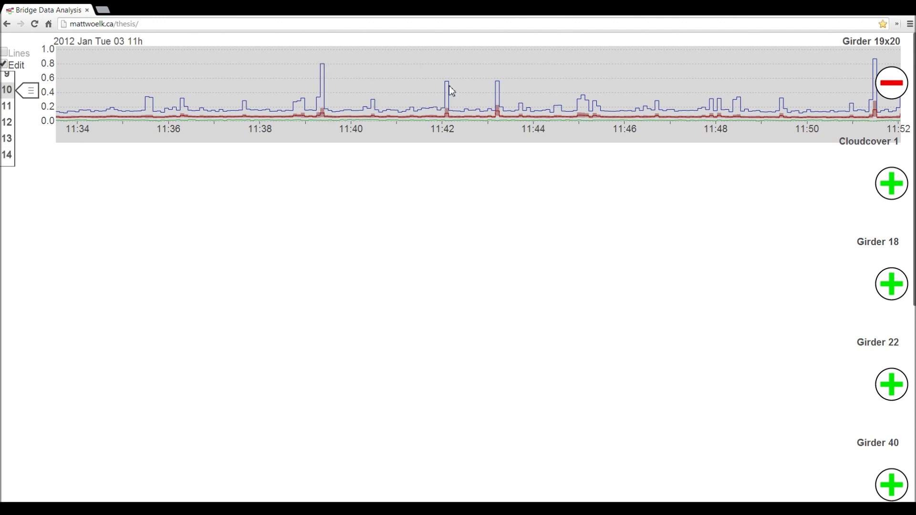
{"action": "left_click", "coordinate": [892, 85]}
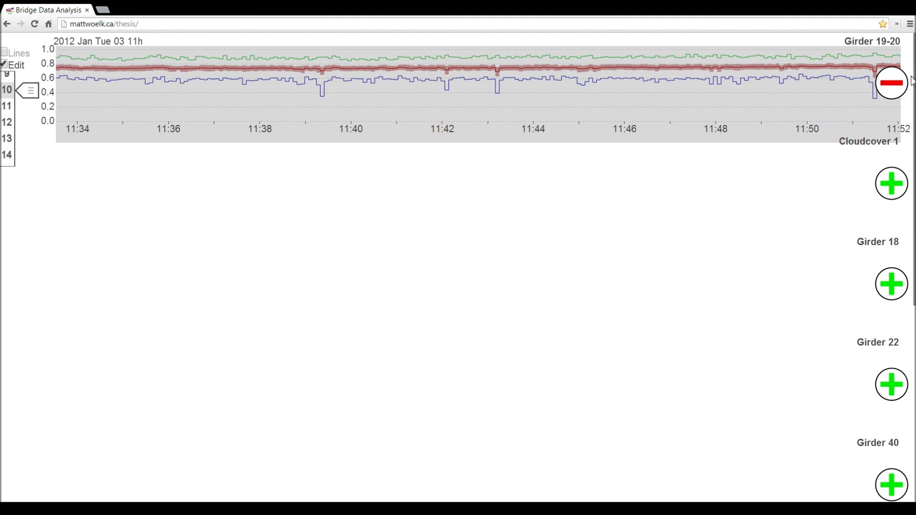
{"action": "left_click", "coordinate": [892, 85]}
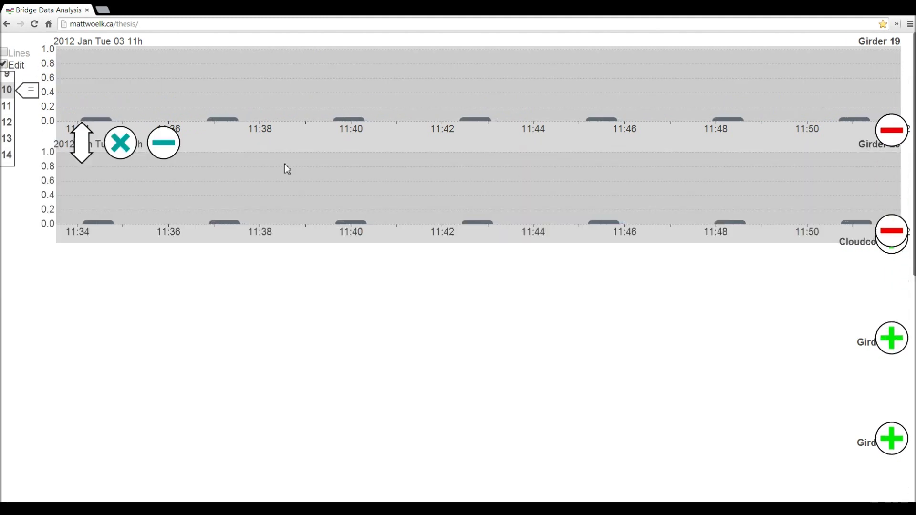
Widen the Girder 19 and 20 charts to level 17 and draw them with linear interpolation.
{"action": "left_click", "coordinate": [3, 64]}
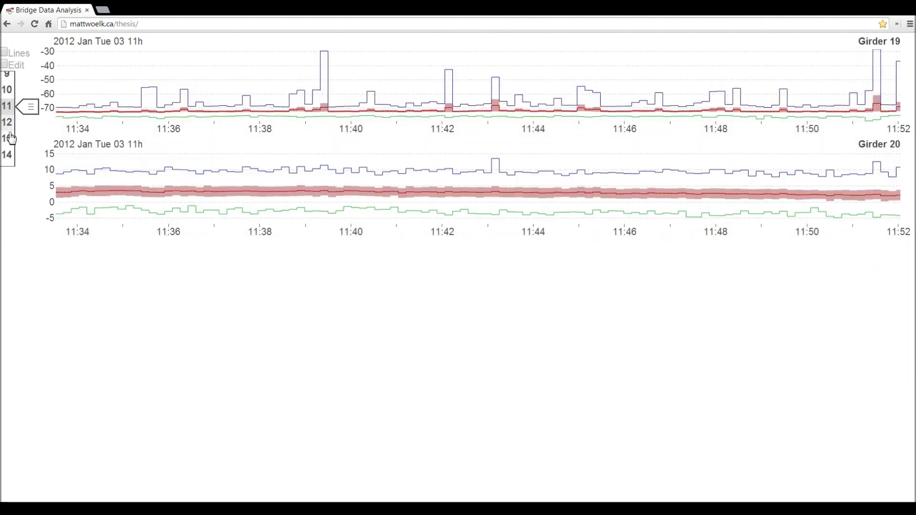
{"action": "left_click_drag", "start_coordinate": [5, 133], "coordinate": [8, 79]}
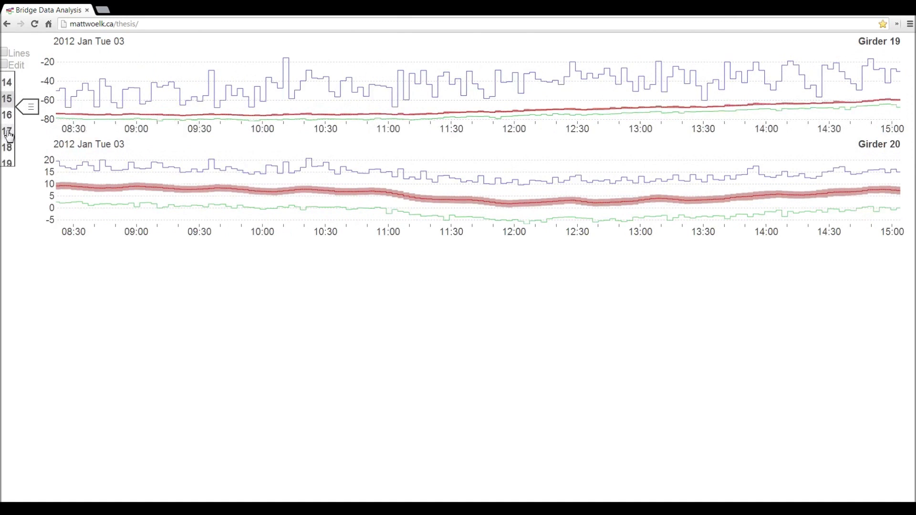
{"action": "left_click_drag", "start_coordinate": [9, 79], "coordinate": [18, 107]}
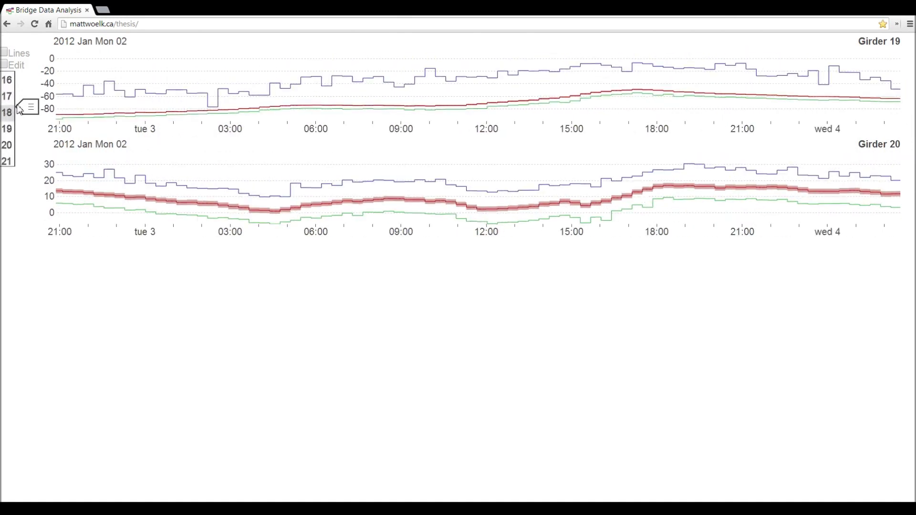
{"action": "left_click", "coordinate": [20, 55]}
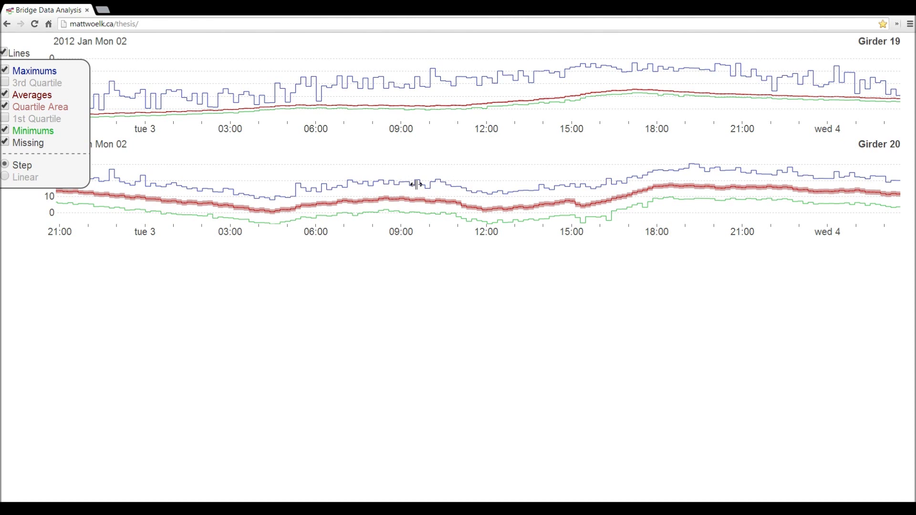
{"action": "left_click", "coordinate": [22, 178]}
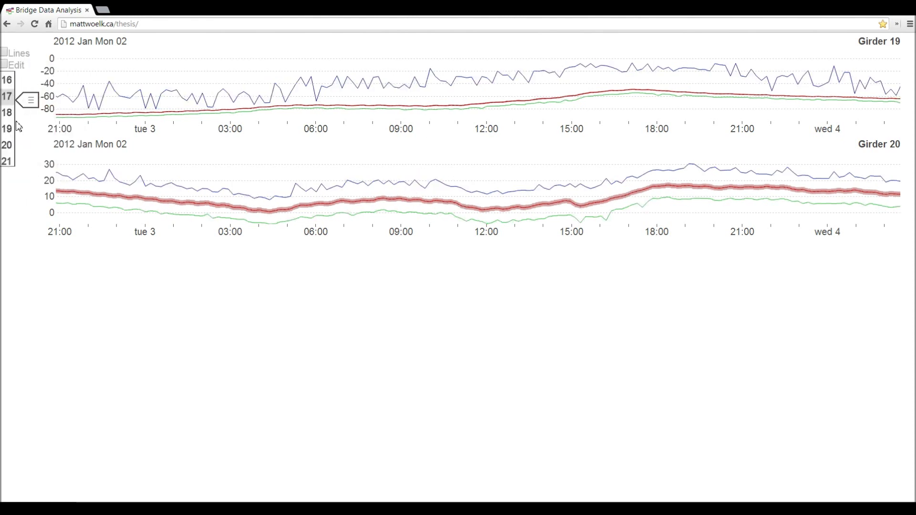
{"action": "scroll", "coordinate": [7, 115], "scroll_direction": "down", "scroll_amount": 3}
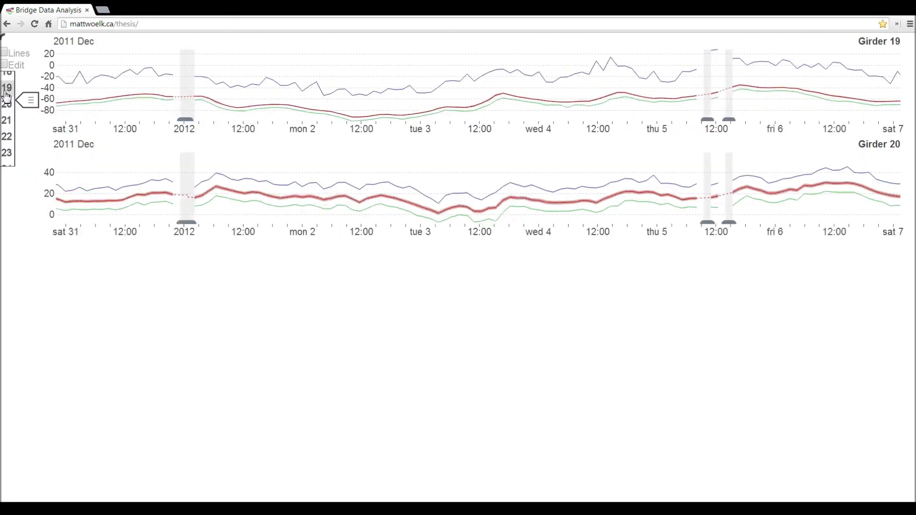
Pan the Girder 19 and 20 charts to 9–19 January and switch their curves to Step drawing.
{"action": "left_click_drag", "start_coordinate": [569, 172], "coordinate": [240, 174]}
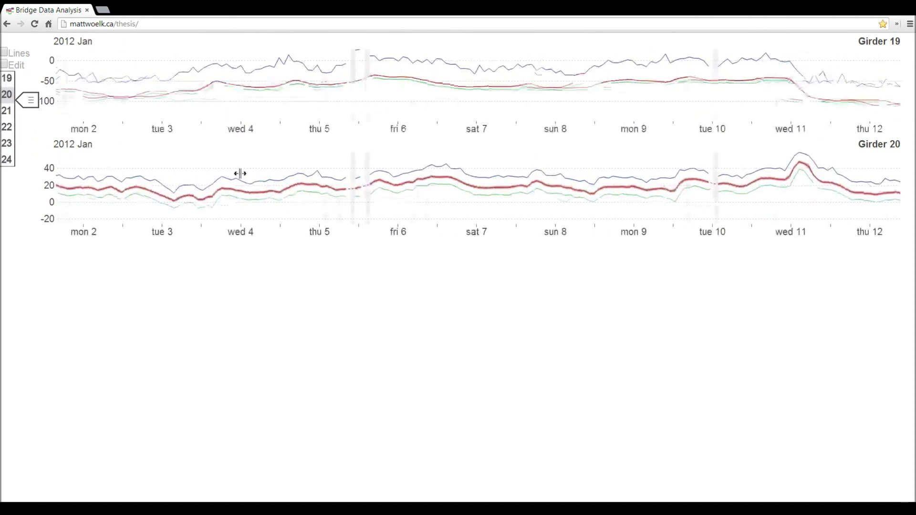
{"action": "mouse_move", "coordinate": [626, 148]}
{"action": "left_mouse_down"}
{"action": "mouse_move", "coordinate": [458, 147]}
{"action": "mouse_move", "coordinate": [244, 94]}
{"action": "left_mouse_up"}
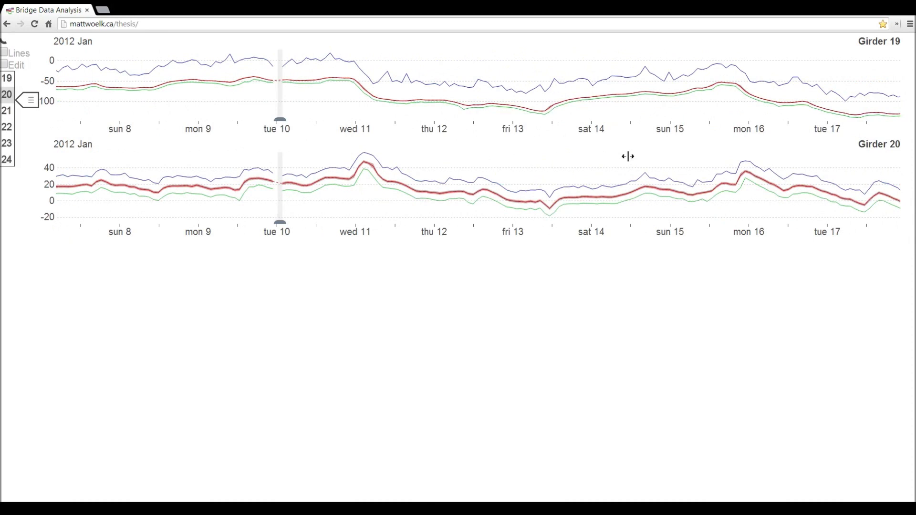
{"action": "left_click_drag", "start_coordinate": [627, 157], "coordinate": [548, 160]}
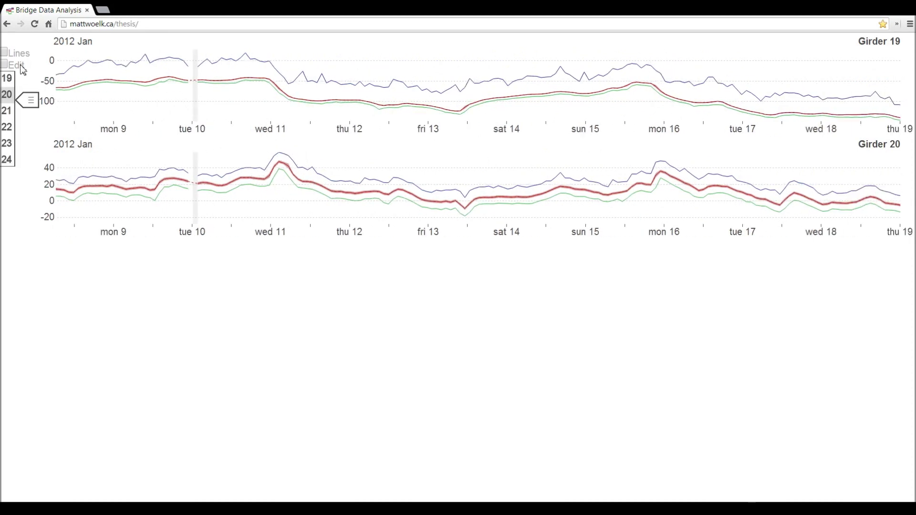
{"action": "left_click", "coordinate": [15, 65]}
{"action": "left_click", "coordinate": [16, 64]}
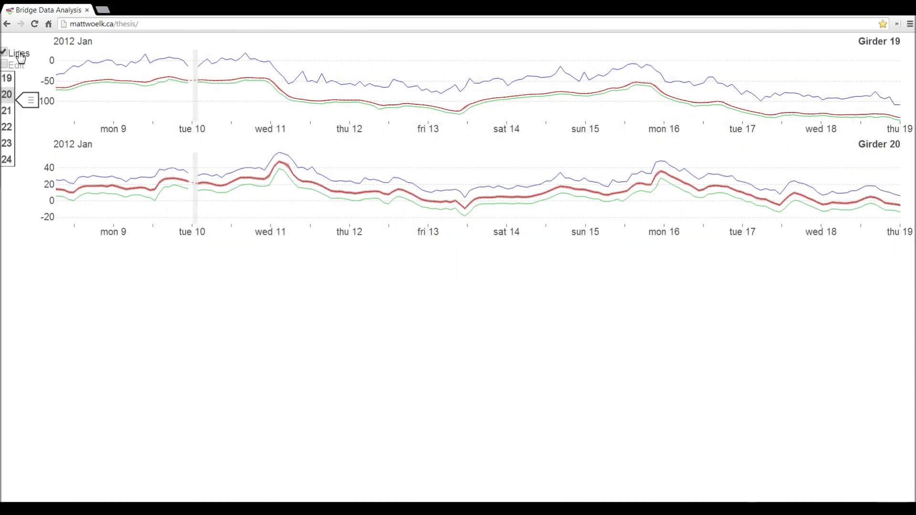
{"action": "left_click", "coordinate": [18, 166]}
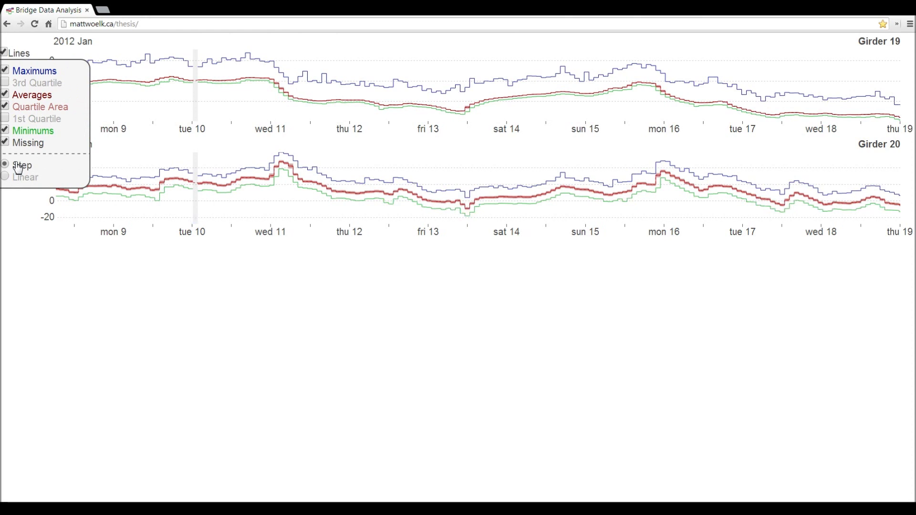
{"action": "left_click", "coordinate": [21, 54]}
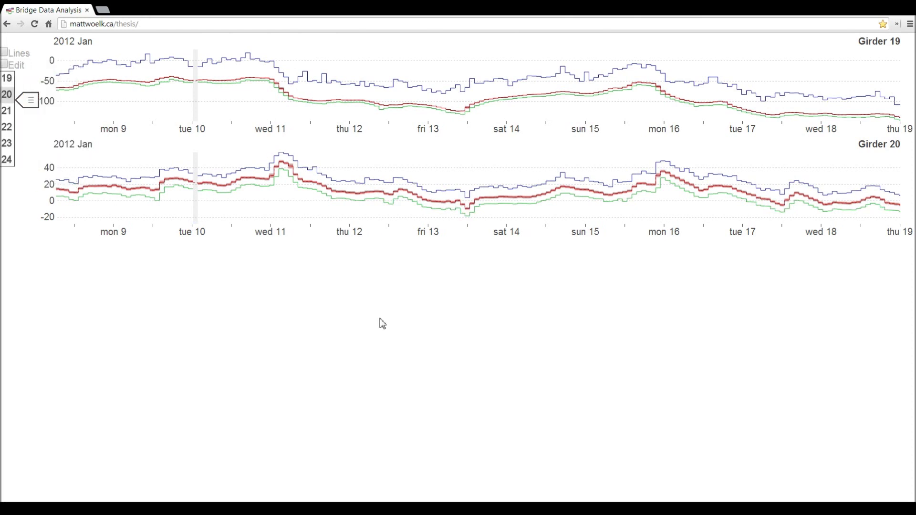